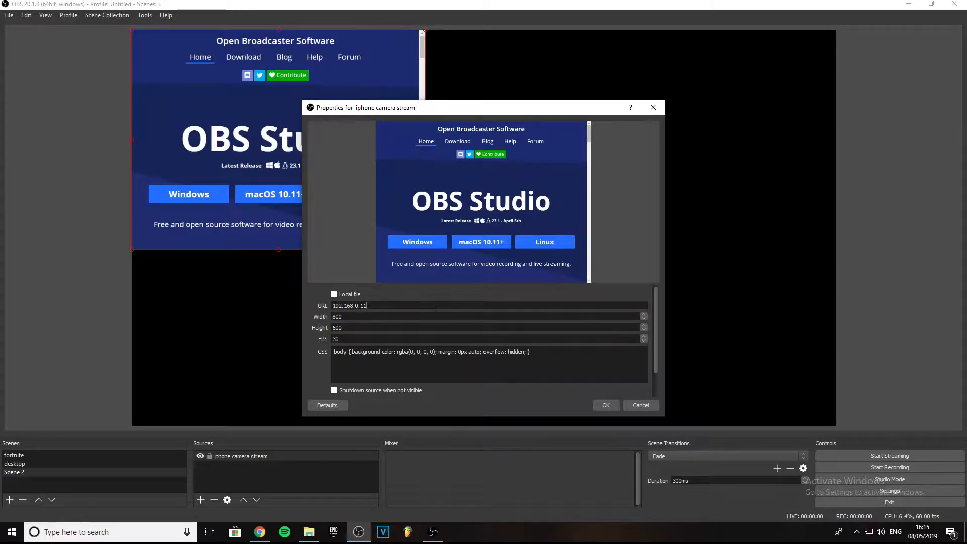
Apply the URL 192.168.0.11 to the iphone camera stream source and select the stream on the canvas
{"action": "left_click", "coordinate": [608, 404]}
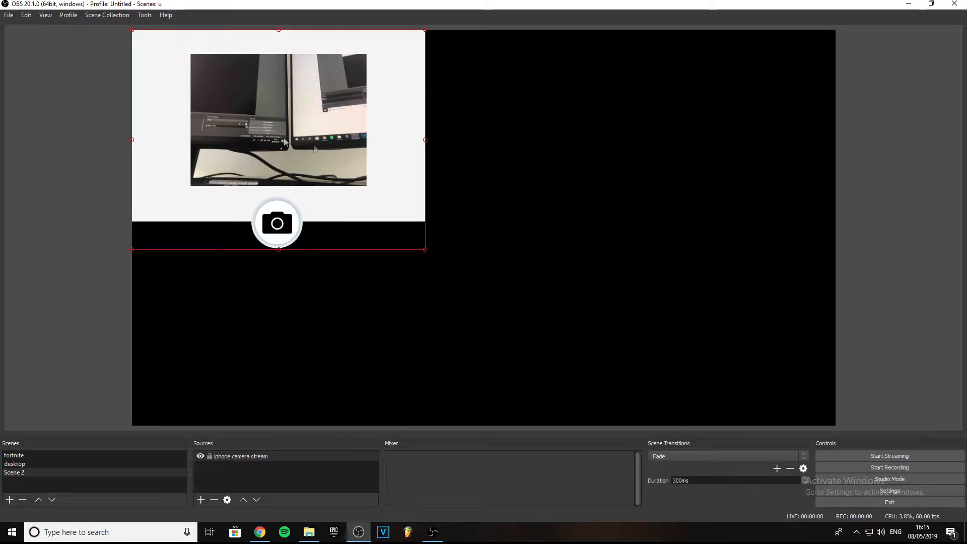
{"action": "left_click", "coordinate": [269, 148]}
{"action": "left_click", "coordinate": [268, 148]}
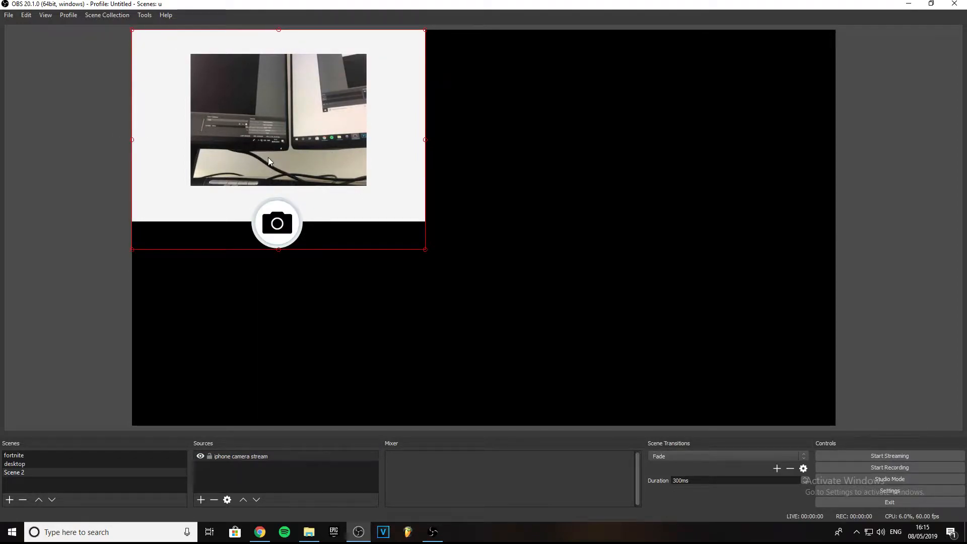
{"action": "left_click", "coordinate": [309, 151]}
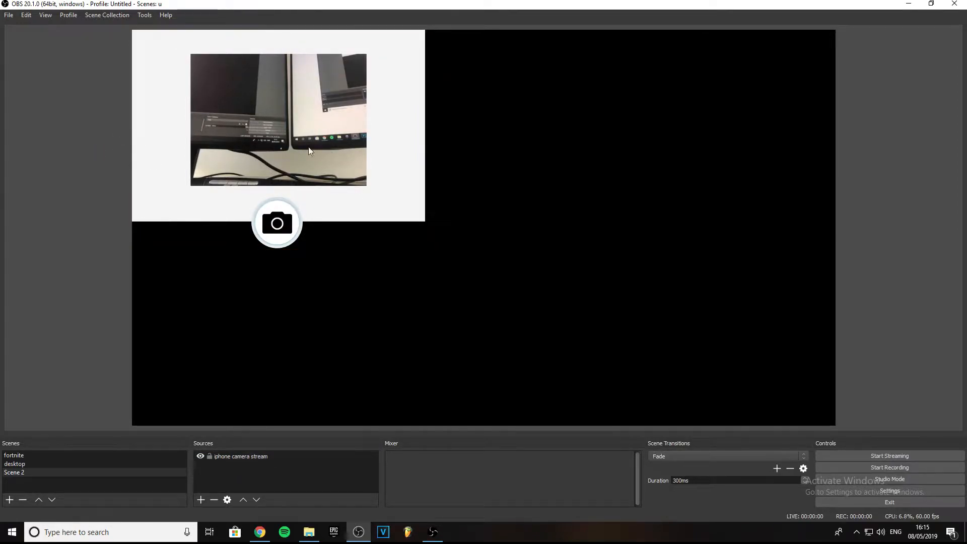
{"action": "left_click", "coordinate": [281, 220]}
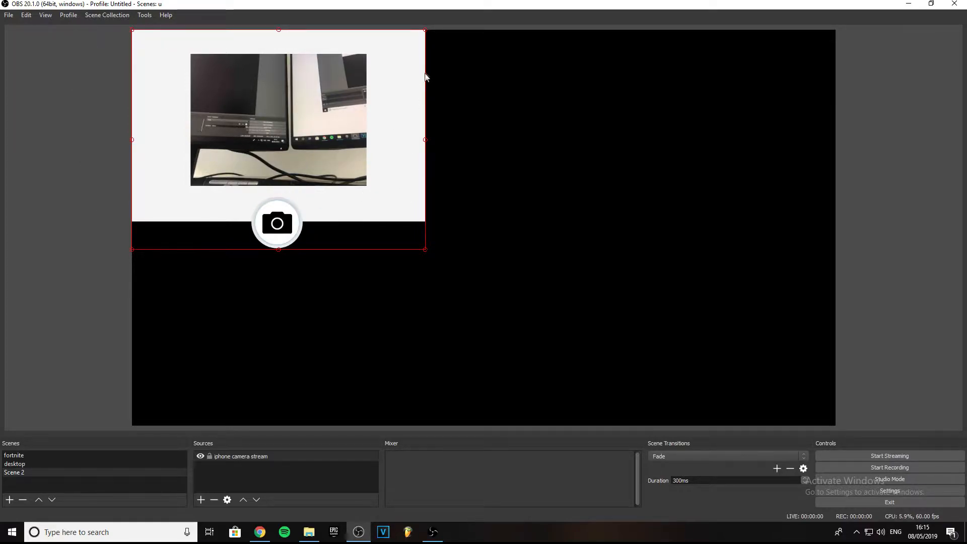
Add a Crop/Pad filter with its default name to the iphone camera stream source
{"action": "right_click", "coordinate": [246, 457]}
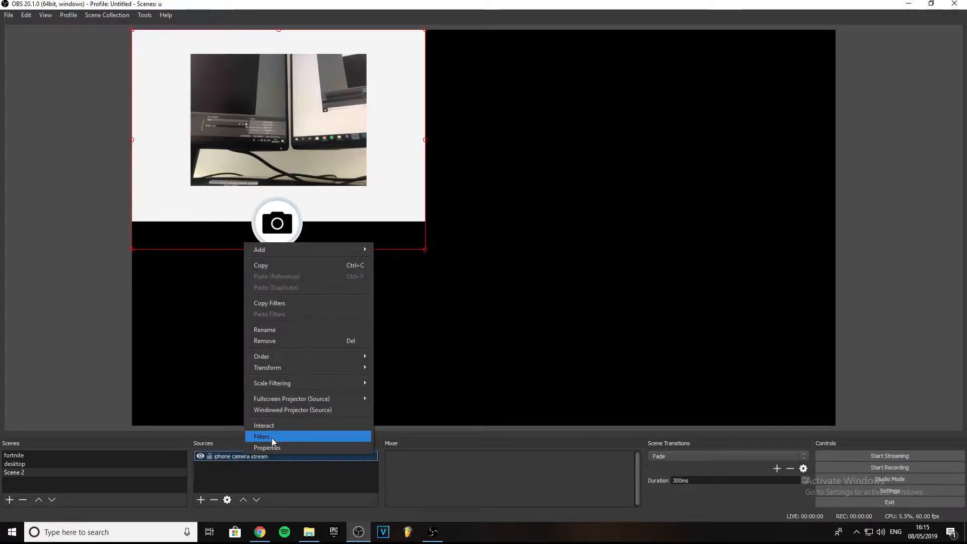
{"action": "left_click", "coordinate": [273, 438]}
{"action": "left_click", "coordinate": [278, 438]}
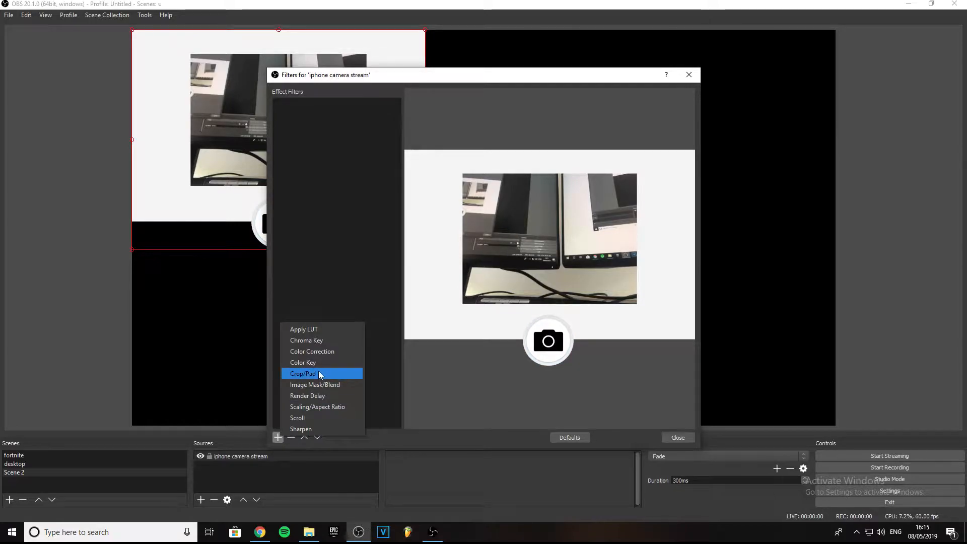
{"action": "left_click", "coordinate": [321, 373]}
{"action": "left_click", "coordinate": [464, 283]}
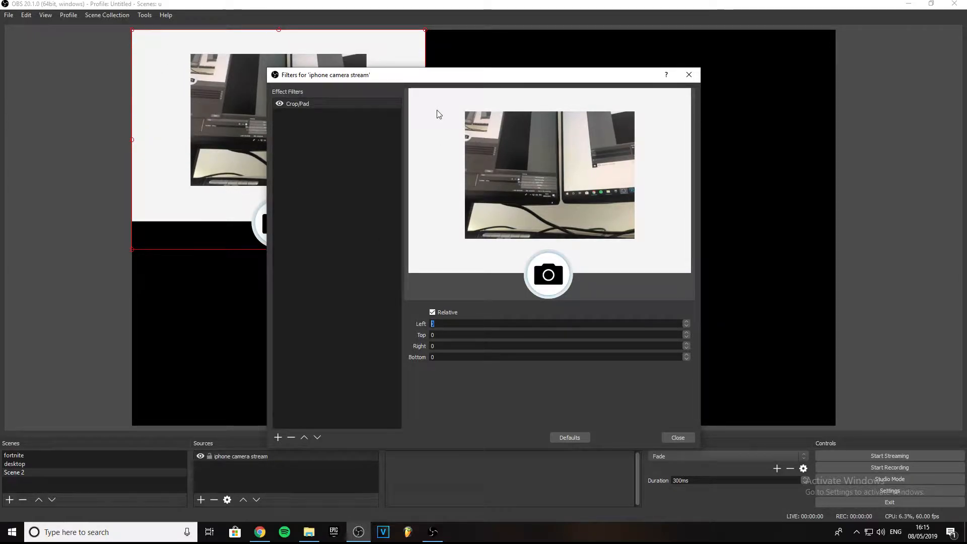
Set the Crop/Pad filter's left crop to 160 so the white margin beside the camera image is cut off
{"action": "type", "text": "7"}
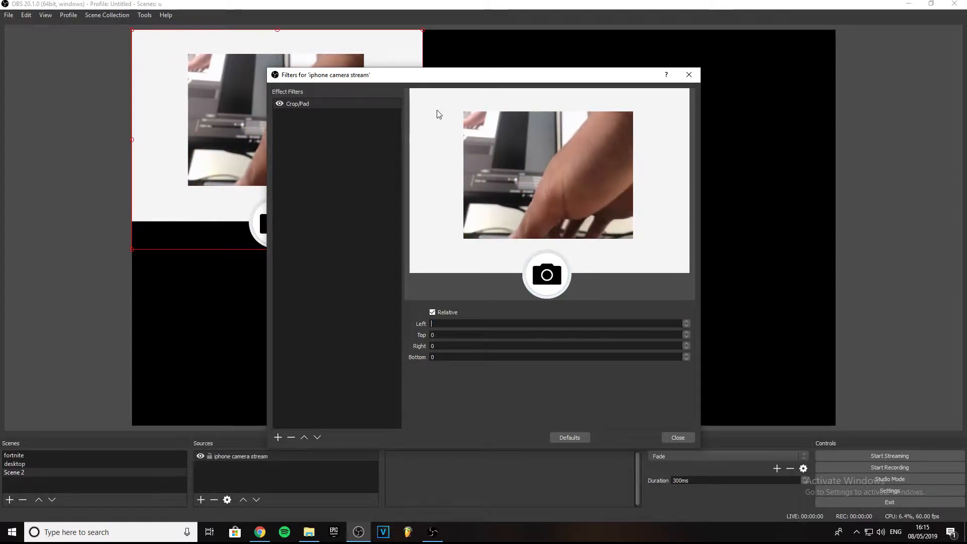
{"action": "type", "text": "0"}
{"action": "key", "text": "BackSpace"}
{"action": "key", "text": "BackSpace"}
{"action": "type", "text": "1"}
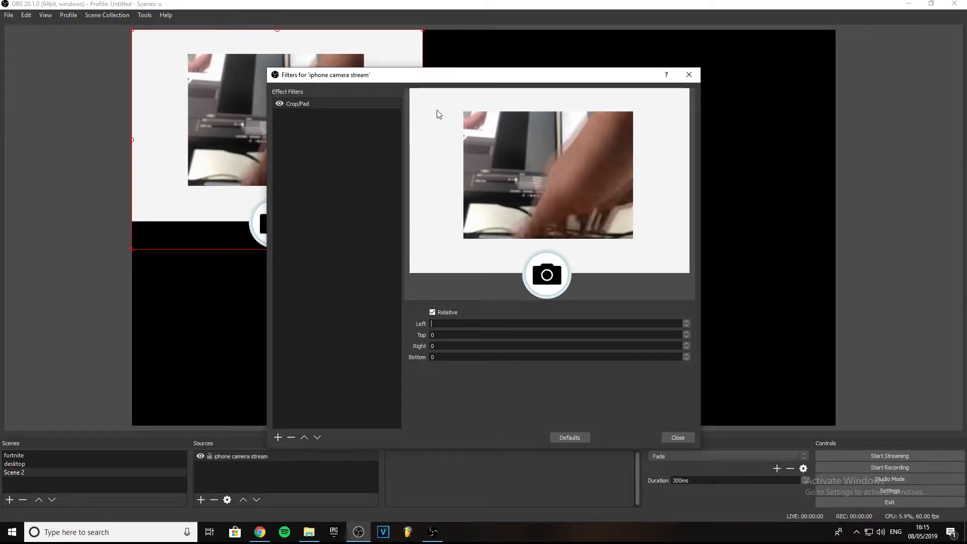
{"action": "type", "text": "50"}
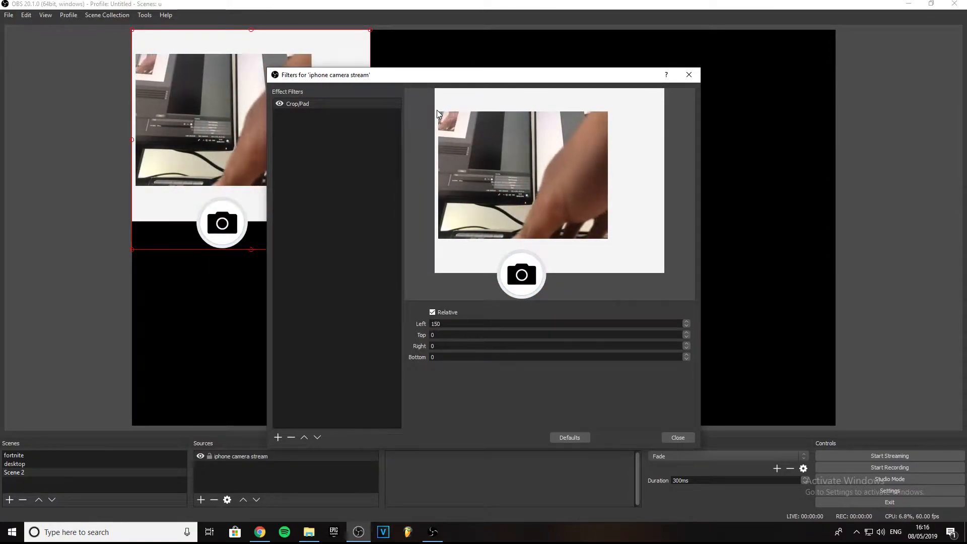
{"action": "type", "text": "5"}
{"action": "key", "text": "BackSpace"}
{"action": "key", "text": "BackSpace"}
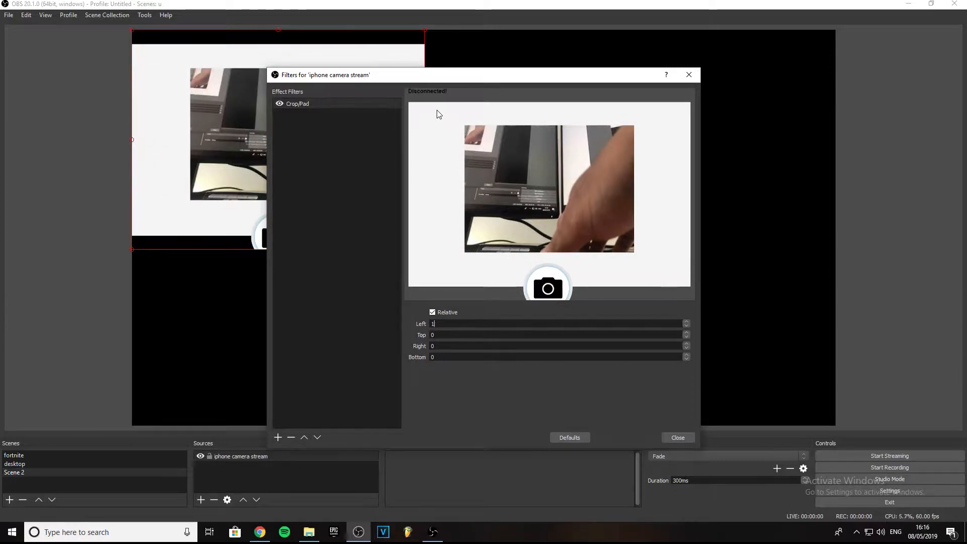
{"action": "type", "text": "6010"}
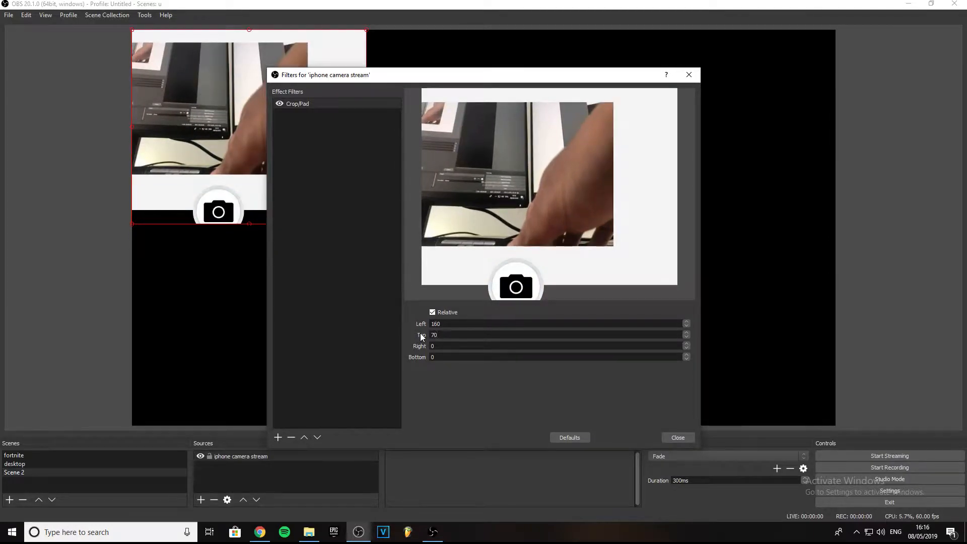
Set the Crop/Pad filter's top crop to 105 and its right crop to 160
{"action": "type", "text": "0"}
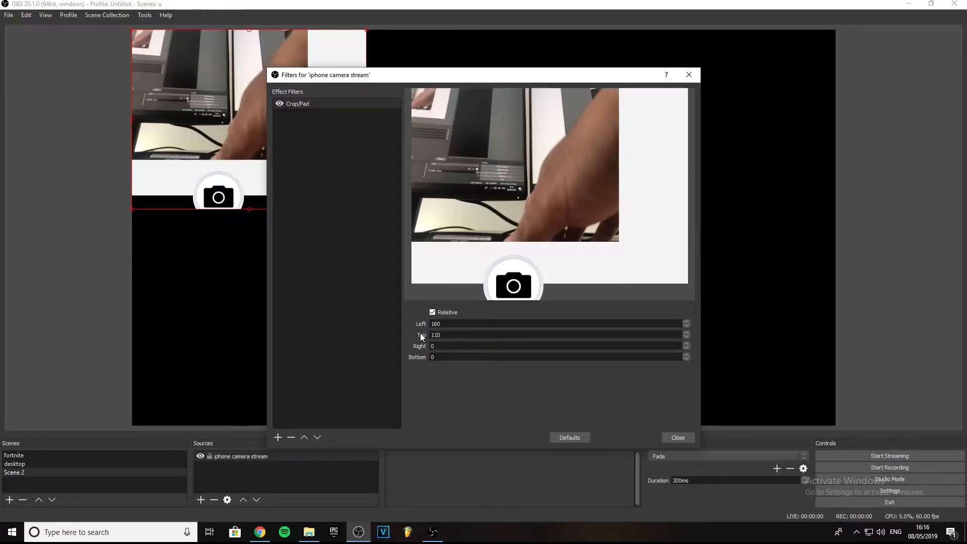
{"action": "key", "text": "BackSpace"}
{"action": "key", "text": "BackSpace"}
{"action": "type", "text": "05"}
{"action": "key", "text": "Tab"}
{"action": "type", "text": "160"}
{"action": "key", "text": "Tab"}
Try bottom crops of 200 and 250, settle on 170, and close the iphone camera stream filters
{"action": "key", "text": "BackSpace"}
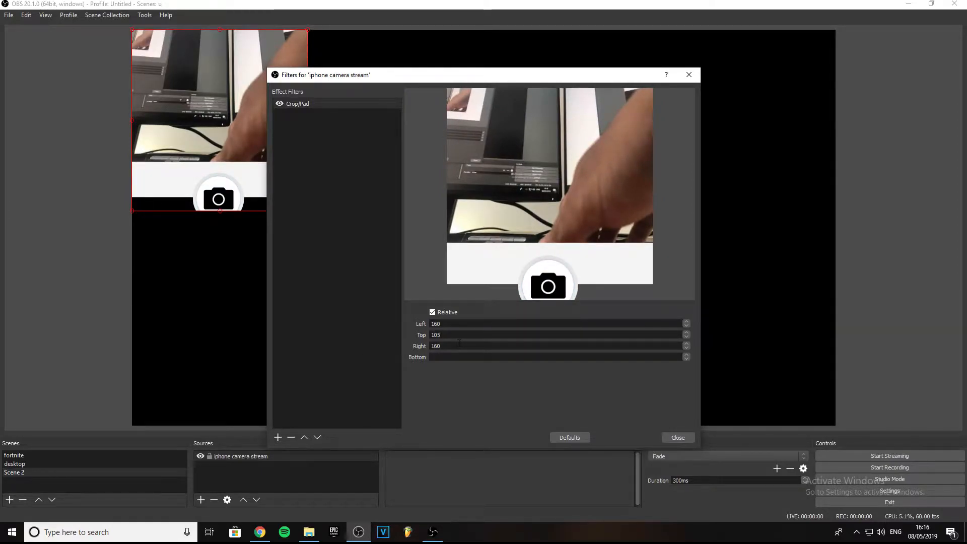
{"action": "type", "text": "2"}
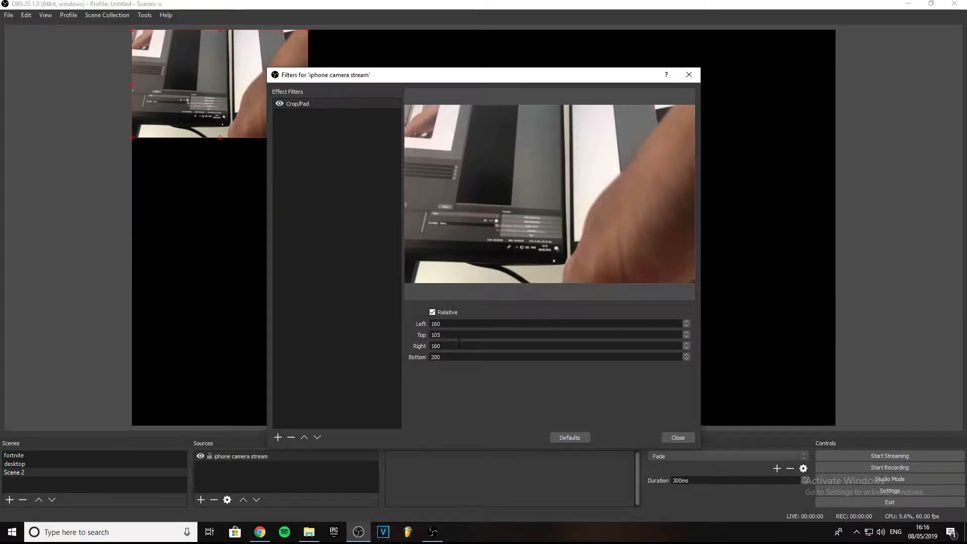
{"action": "type", "text": "50"}
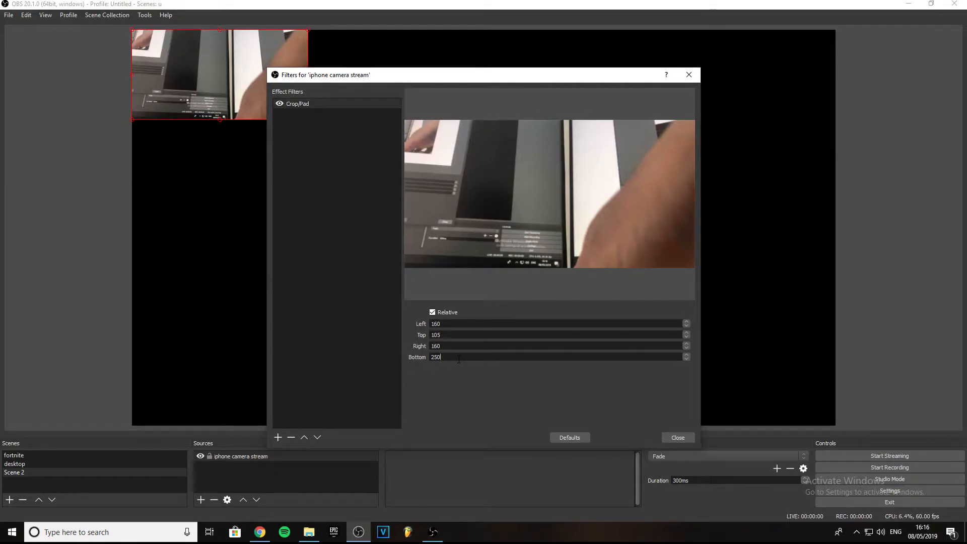
{"action": "type", "text": "170"}
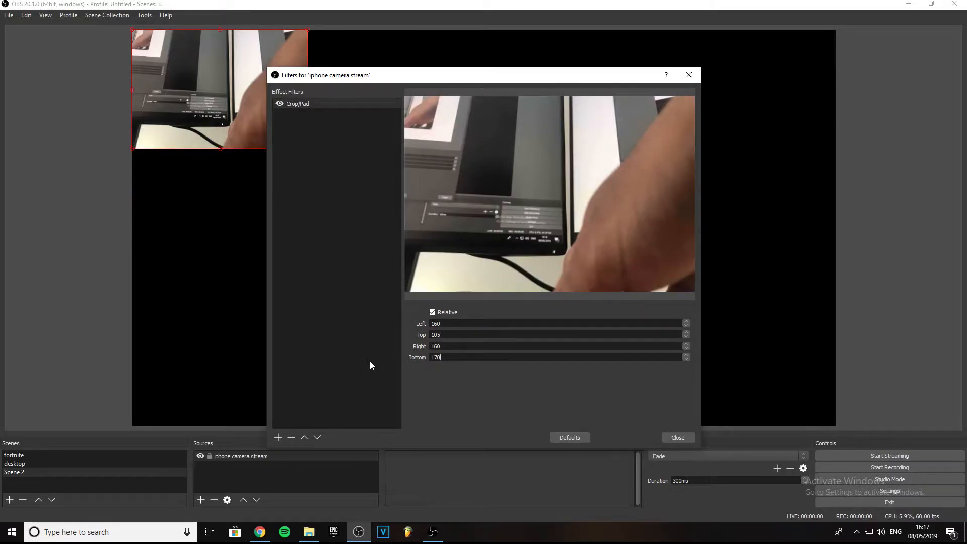
{"action": "left_click", "coordinate": [669, 437]}
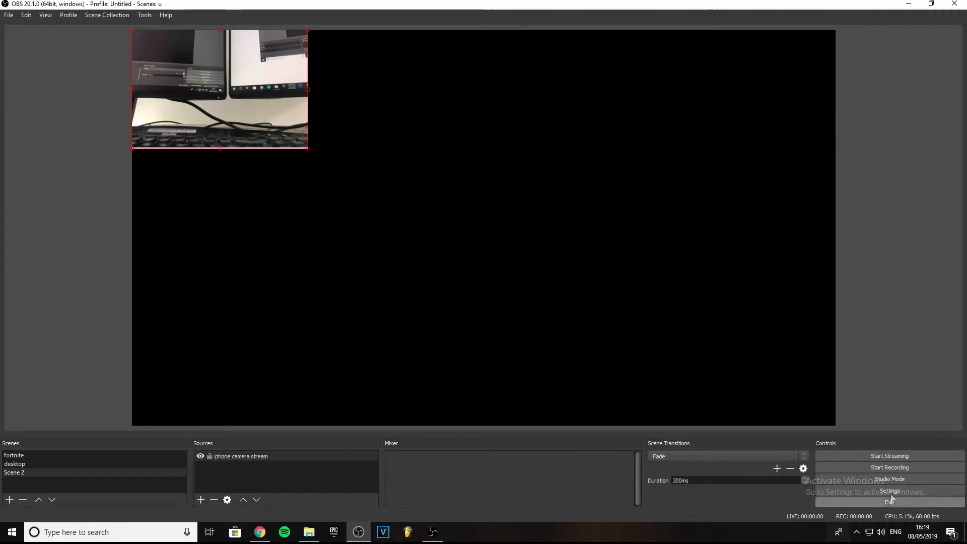
{"action": "left_click", "coordinate": [259, 455]}
{"action": "right_click", "coordinate": [250, 455]}
{"action": "left_click", "coordinate": [280, 447]}
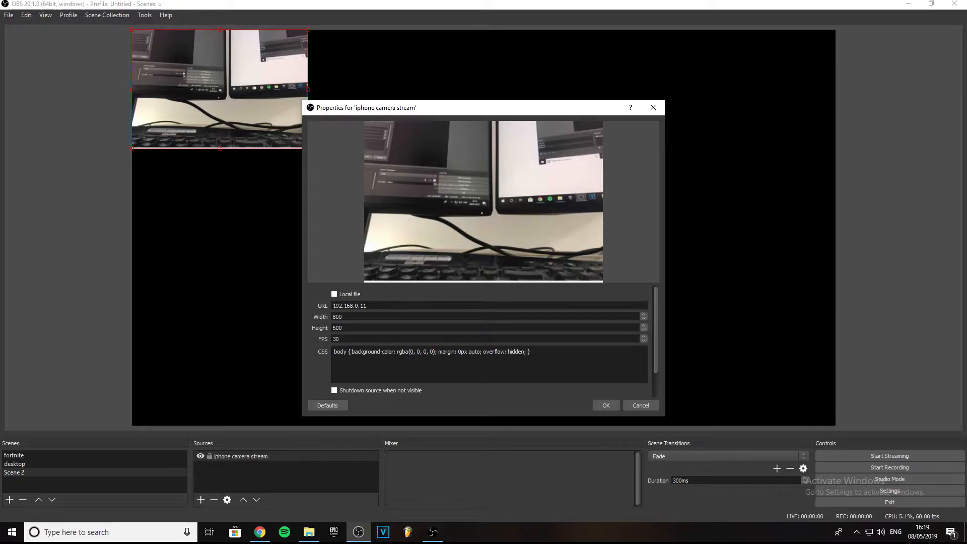
{"action": "left_click", "coordinate": [639, 409]}
{"action": "left_click", "coordinate": [277, 150]}
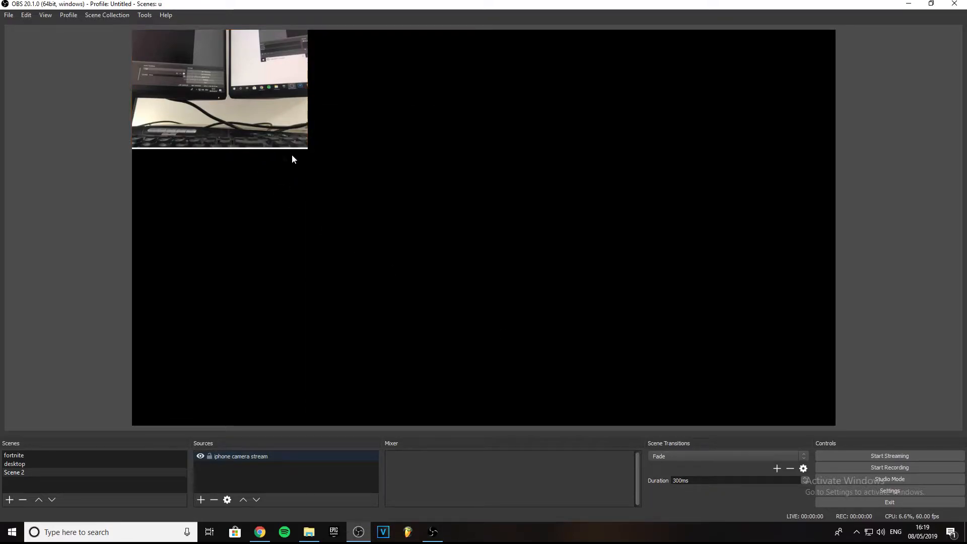
Set the iphone camera stream's bottom crop to 180 and scale the stream down toward the canvas's upper-left corner
{"action": "right_click", "coordinate": [273, 454]}
{"action": "left_click", "coordinate": [301, 435]}
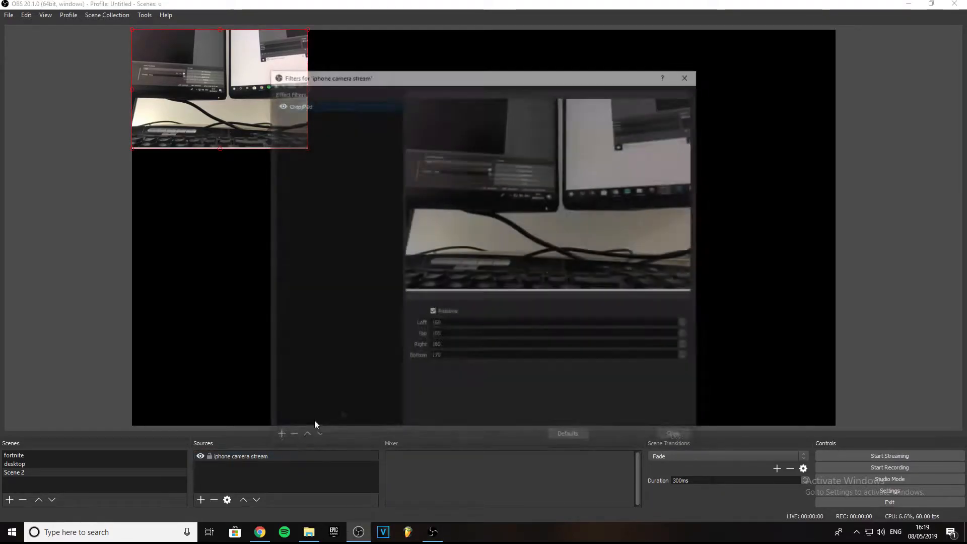
{"action": "left_click_drag", "start_coordinate": [456, 356], "coordinate": [397, 357]}
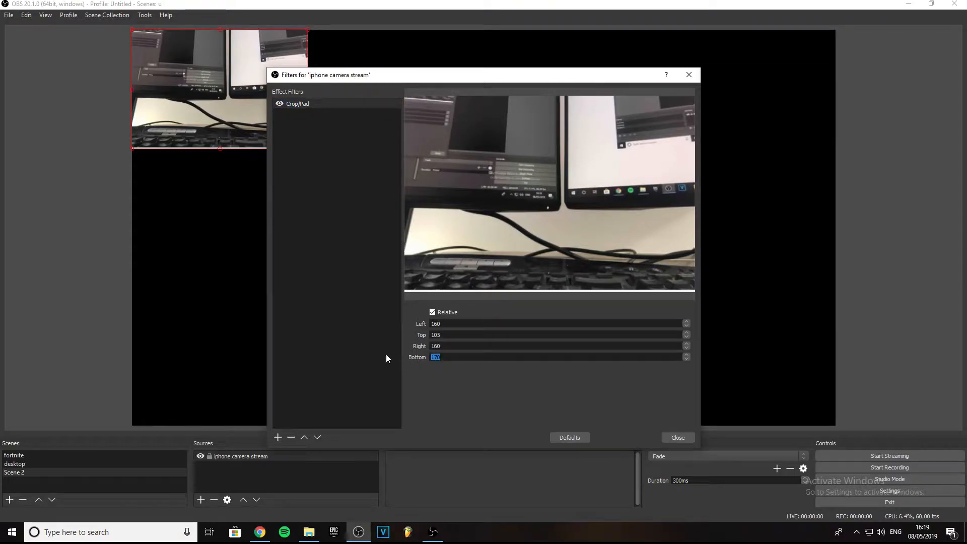
{"action": "type", "text": "180"}
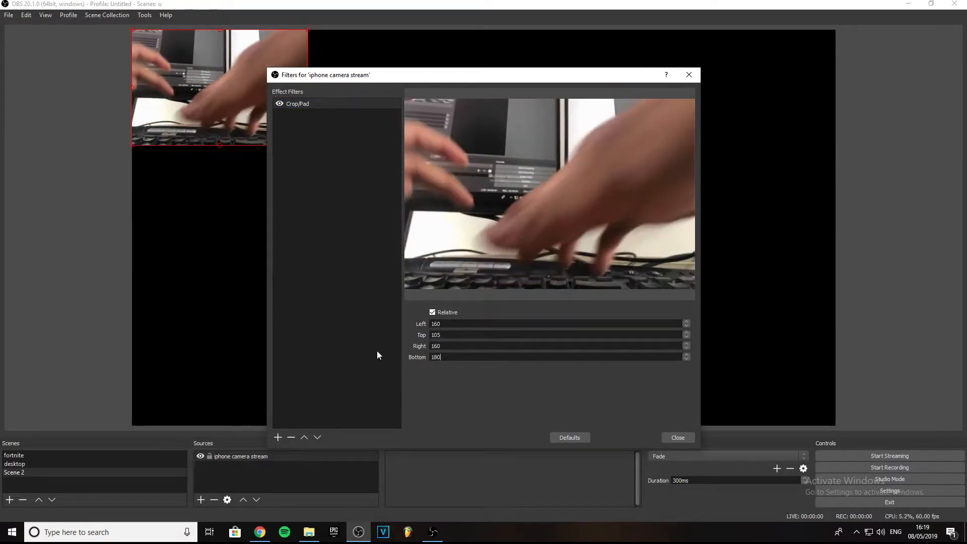
{"action": "left_click", "coordinate": [678, 438]}
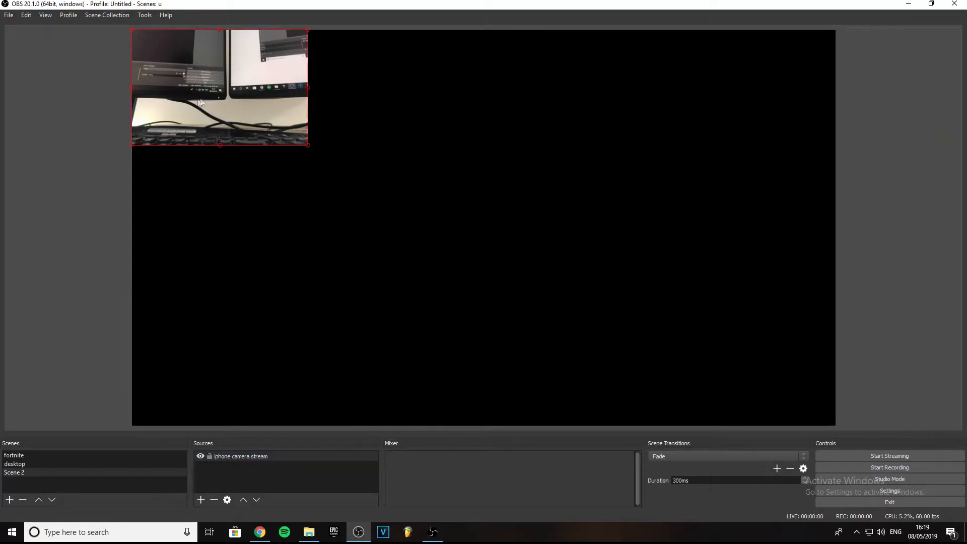
{"action": "left_click_drag", "start_coordinate": [309, 147], "coordinate": [237, 99]}
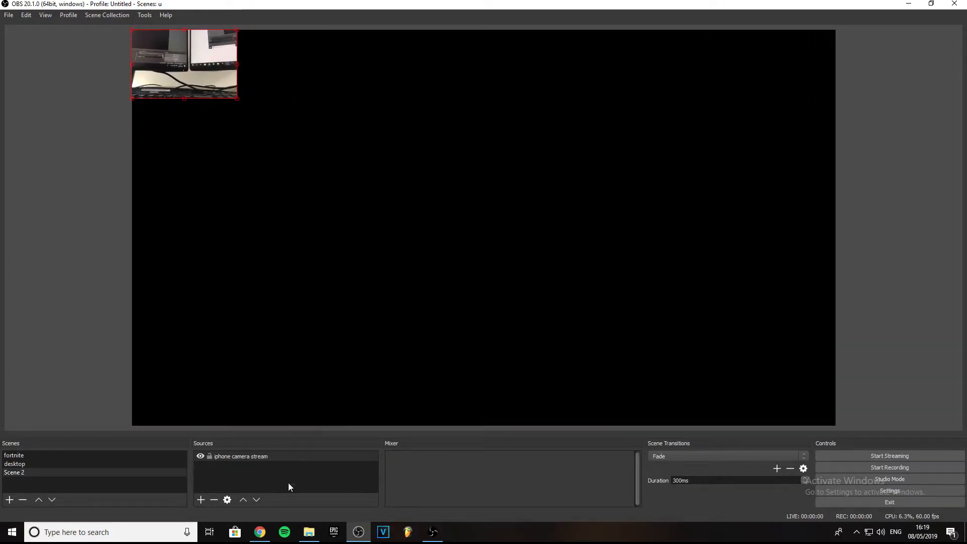
Remove the iphone camera stream source and create a new BrowserSource named 345345 in its place
{"action": "key", "text": "Delete"}
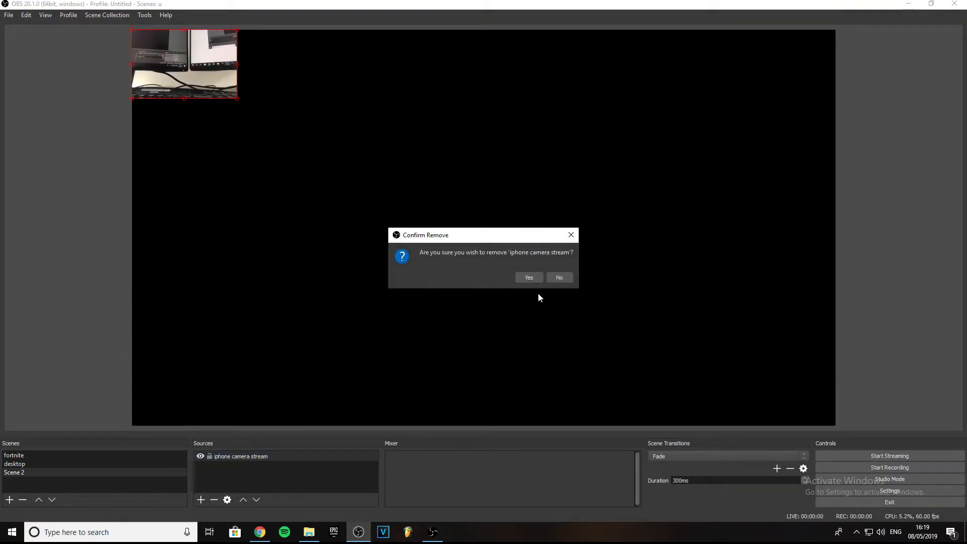
{"action": "left_click", "coordinate": [527, 276]}
{"action": "left_click", "coordinate": [200, 501]}
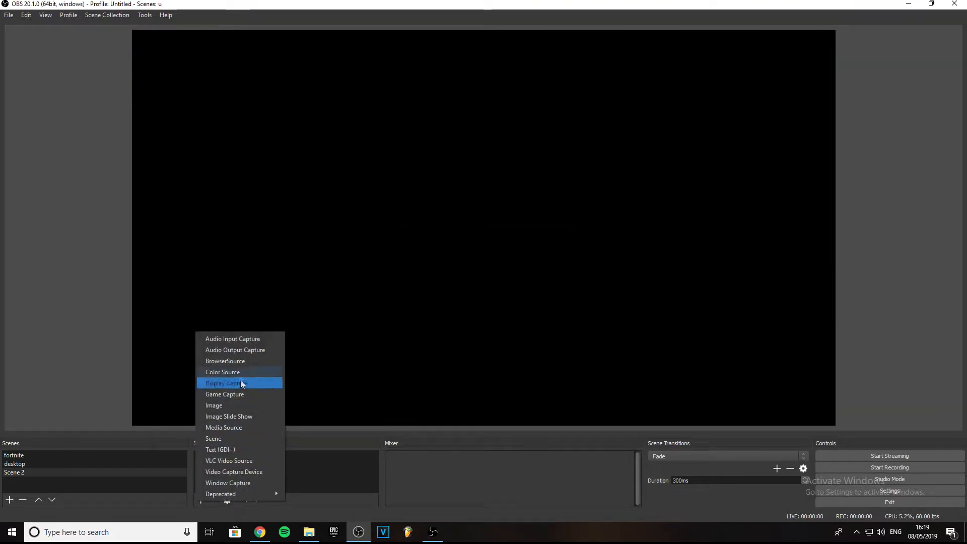
{"action": "left_click", "coordinate": [238, 359]}
{"action": "type", "text": "345345"}
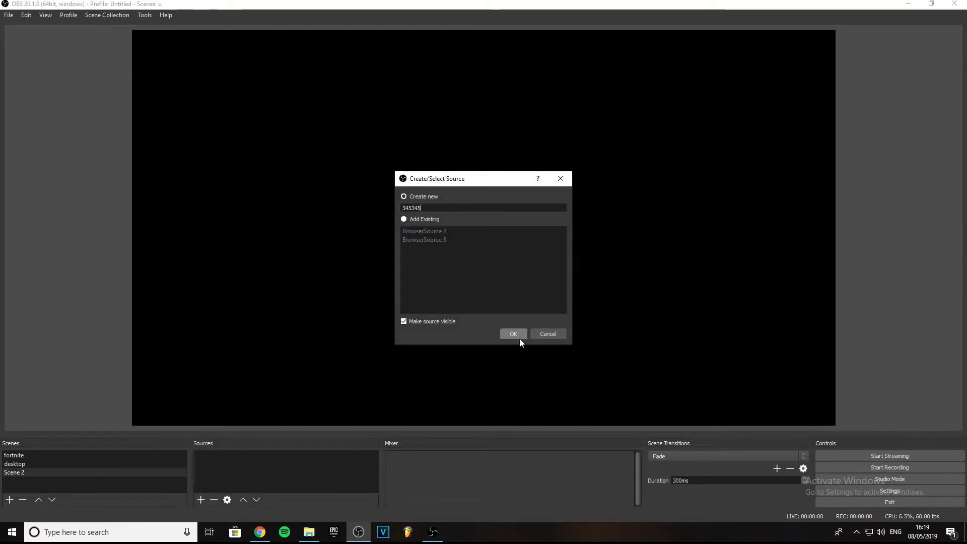
{"action": "left_click", "coordinate": [514, 334]}
Set the 345345 browser source's URL to 192.168.0.11, its width to 1920 and its height to 1080
{"action": "key", "text": "Tab"}
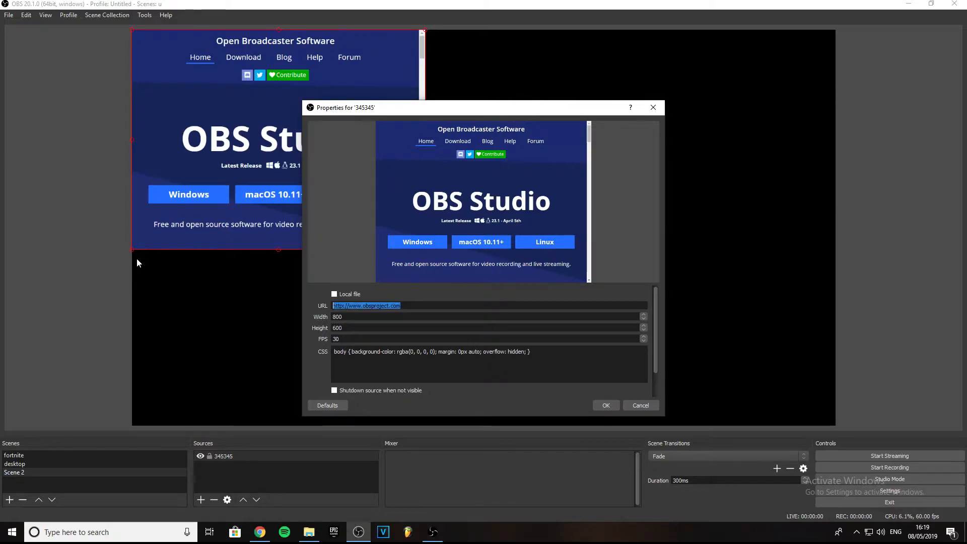
{"action": "type", "text": "192.16"}
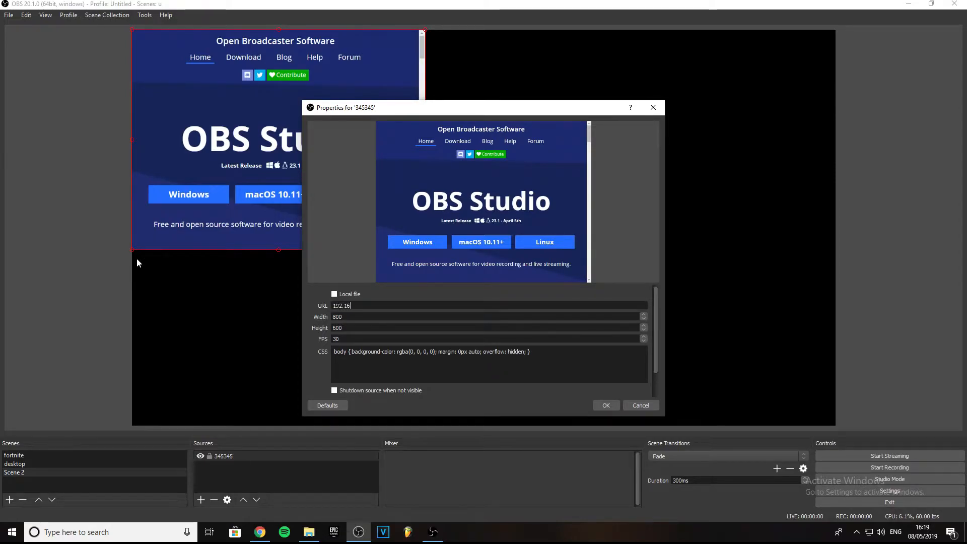
{"action": "type", "text": "8.0.11"}
{"action": "key", "text": "Tab"}
{"action": "type", "text": "1920"}
{"action": "type", "text": "108"}
{"action": "key", "text": "Return"}
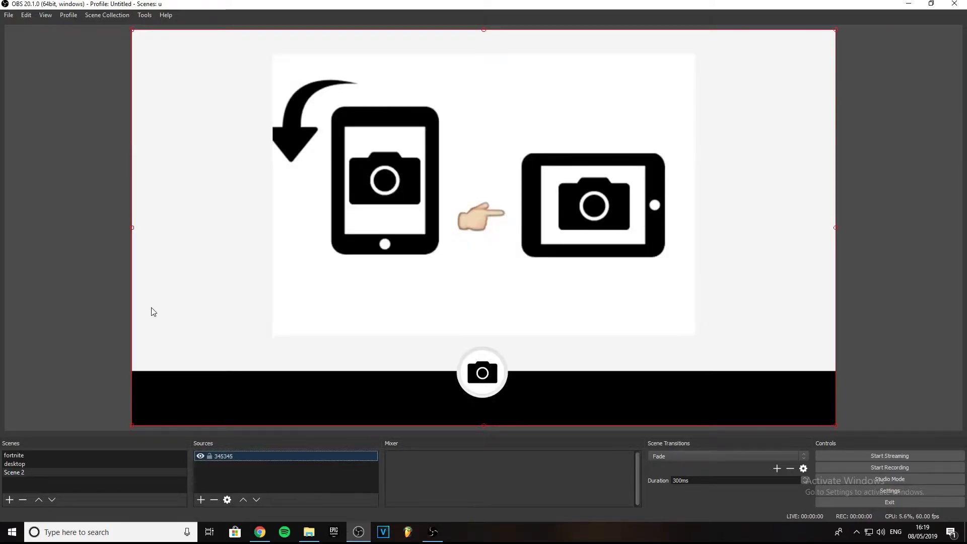
{"action": "left_click", "coordinate": [545, 212]}
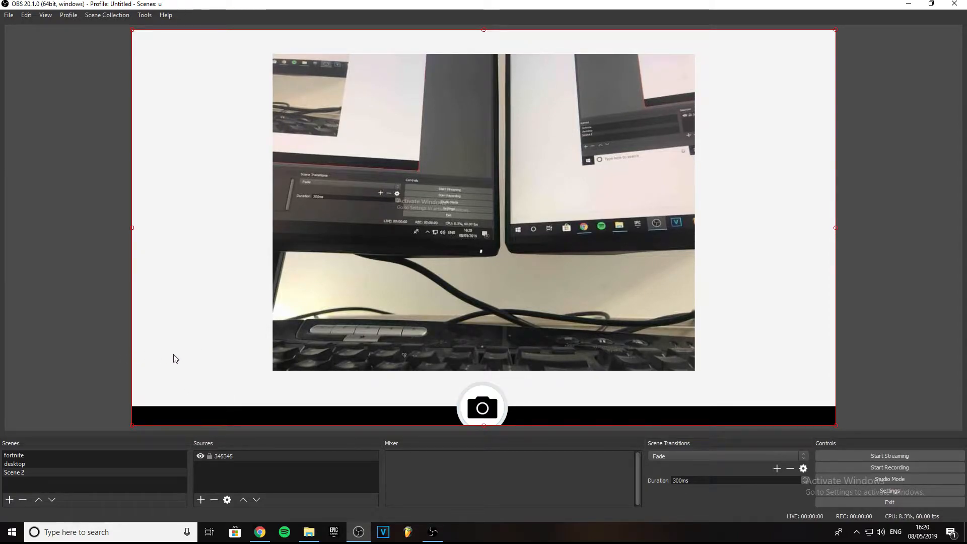
Add a Crop/Pad filter with its default name to the 345345 source
{"action": "left_click", "coordinate": [252, 456]}
{"action": "right_click", "coordinate": [251, 456]}
{"action": "left_click", "coordinate": [276, 418]}
{"action": "left_click", "coordinate": [278, 437]}
{"action": "left_click", "coordinate": [319, 381]}
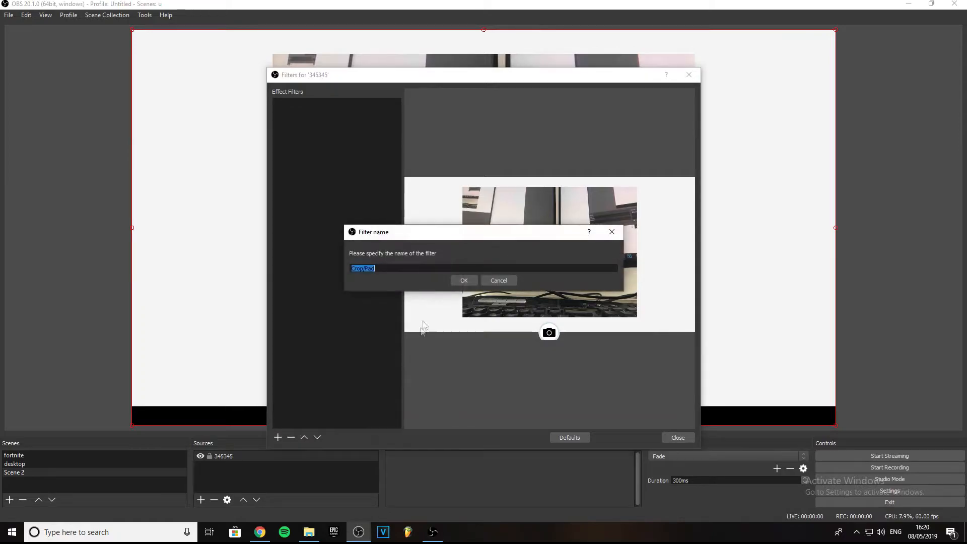
{"action": "left_click", "coordinate": [469, 281]}
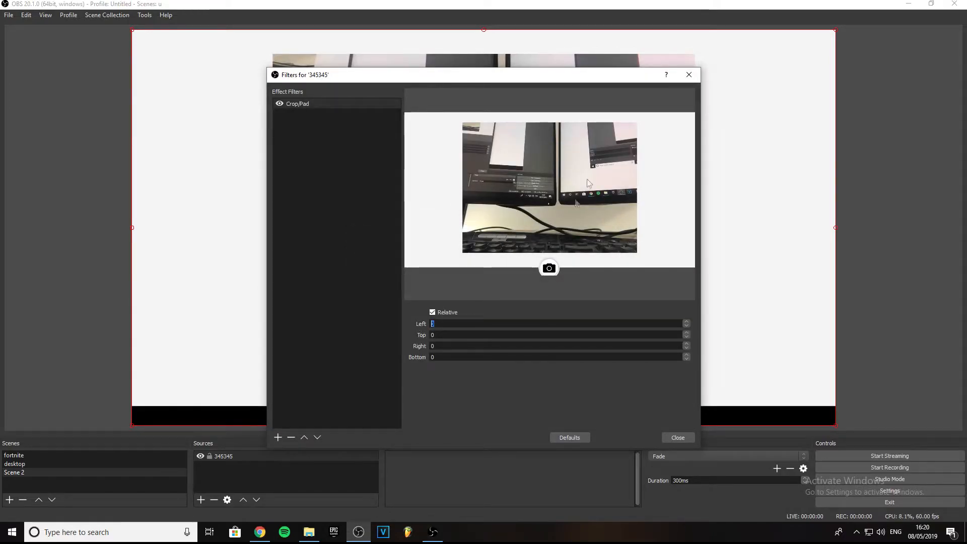
{"action": "mouse_move", "coordinate": [485, 75]}
{"action": "left_mouse_down"}
{"action": "mouse_move", "coordinate": [597, 266]}
{"action": "mouse_move", "coordinate": [568, 267]}
{"action": "mouse_move", "coordinate": [658, 213]}
{"action": "mouse_move", "coordinate": [633, 123]}
{"action": "mouse_move", "coordinate": [479, 67]}
{"action": "left_mouse_up"}
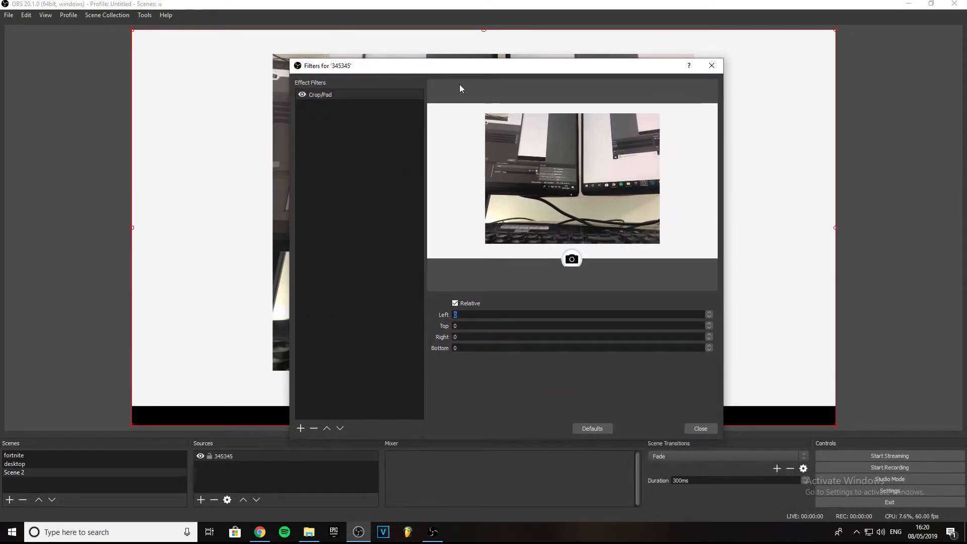
Close the filter settings of the 345345 source
{"action": "left_click", "coordinate": [711, 66]}
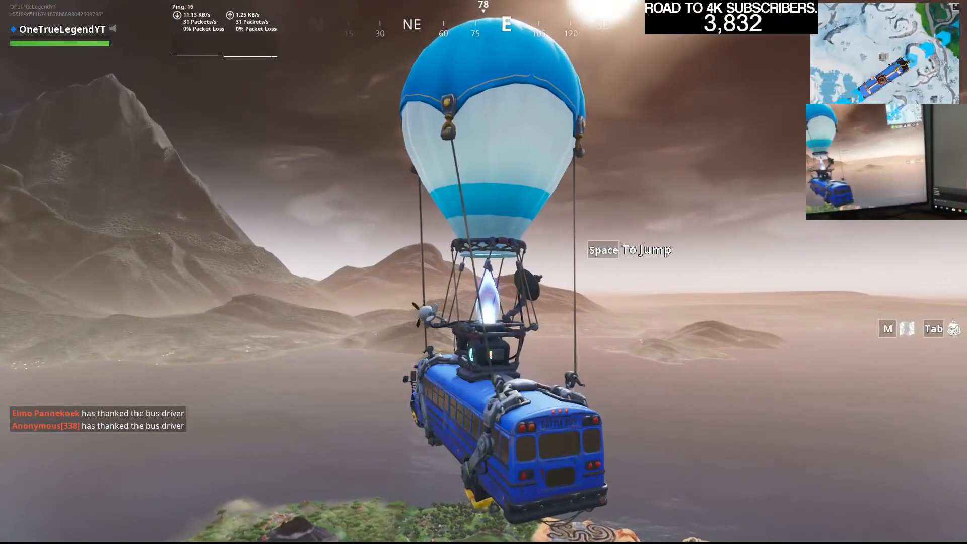
{"action": "key", "text": "space"}
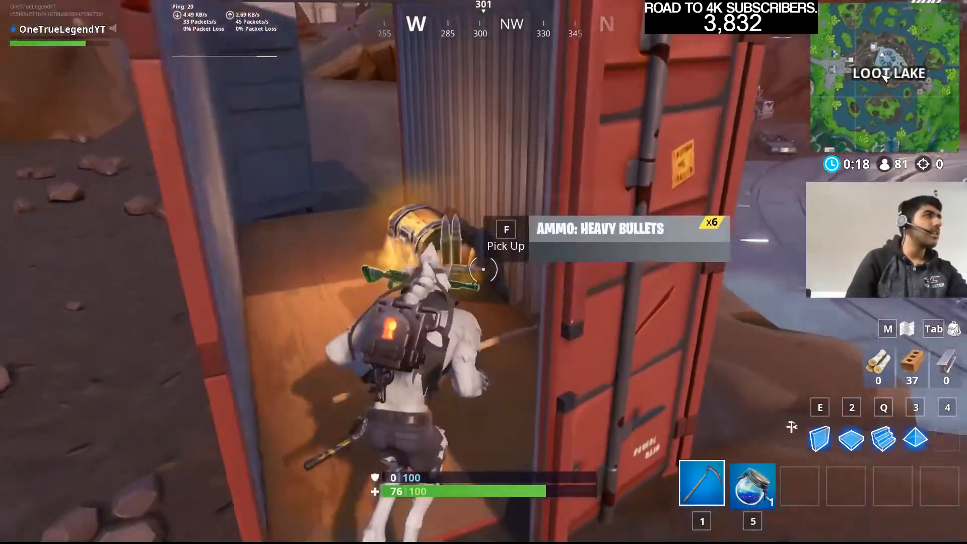
{"action": "key", "text": "f"}
{"action": "key", "text": "f"}
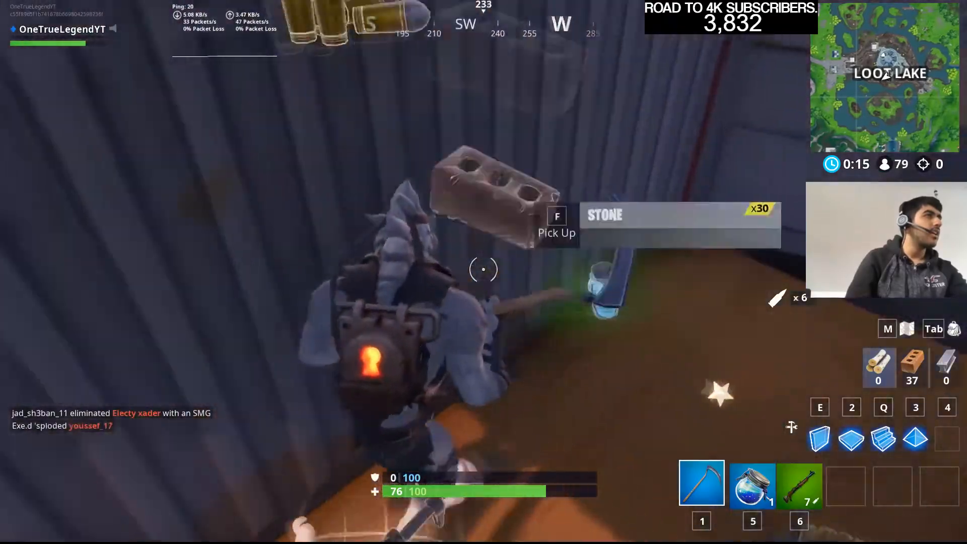
{"action": "key", "text": "f"}
{"action": "key", "text": "f"}
{"action": "key", "text": "Tab"}
{"action": "left_click_drag", "start_coordinate": [839, 433], "coordinate": [892, 432]}
{"action": "key", "text": "Tab"}
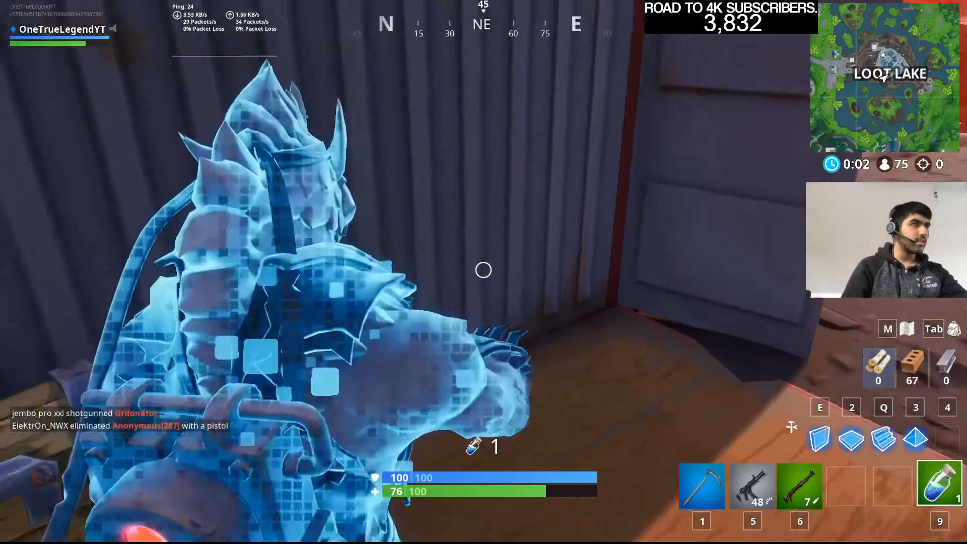
{"action": "key", "text": "w"}
{"action": "key", "text": "5"}
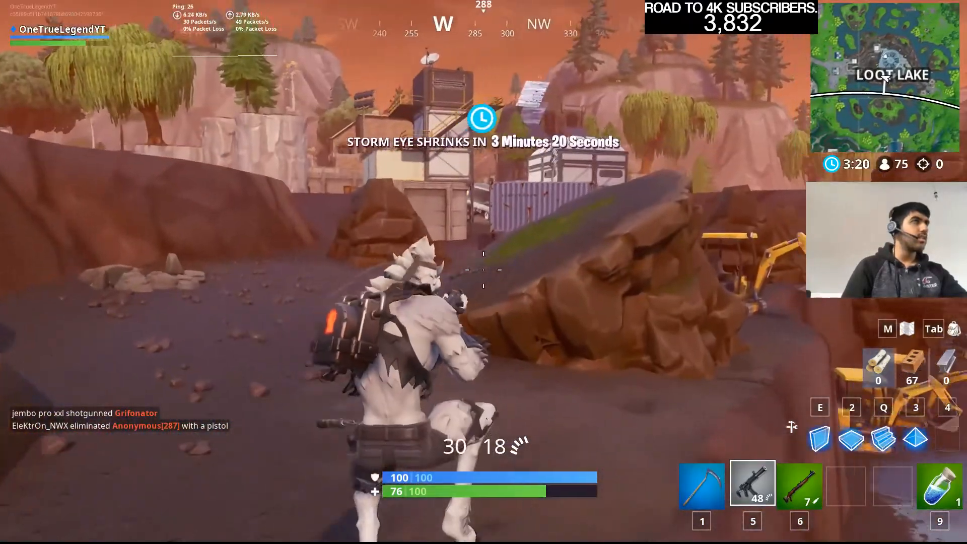
{"action": "key", "text": "6"}
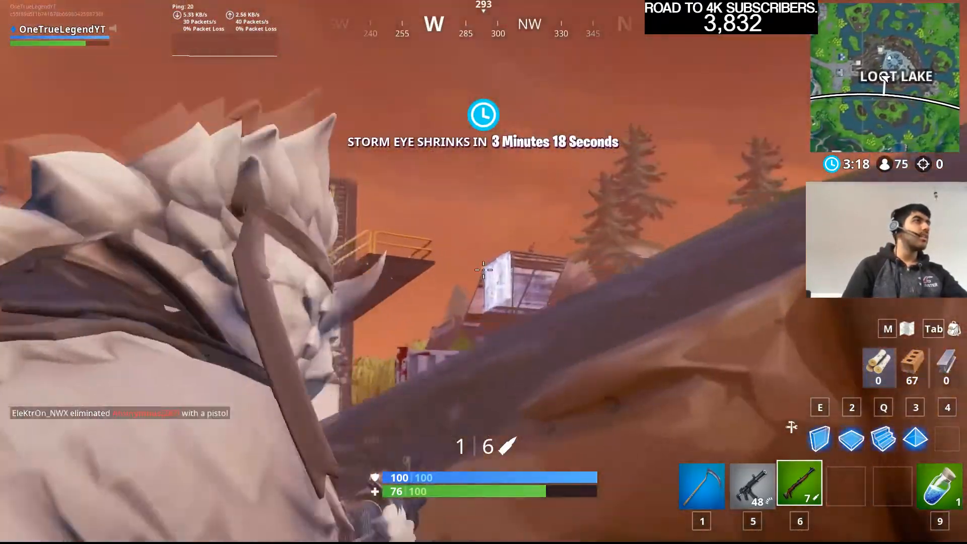
{"action": "key", "text": "space"}
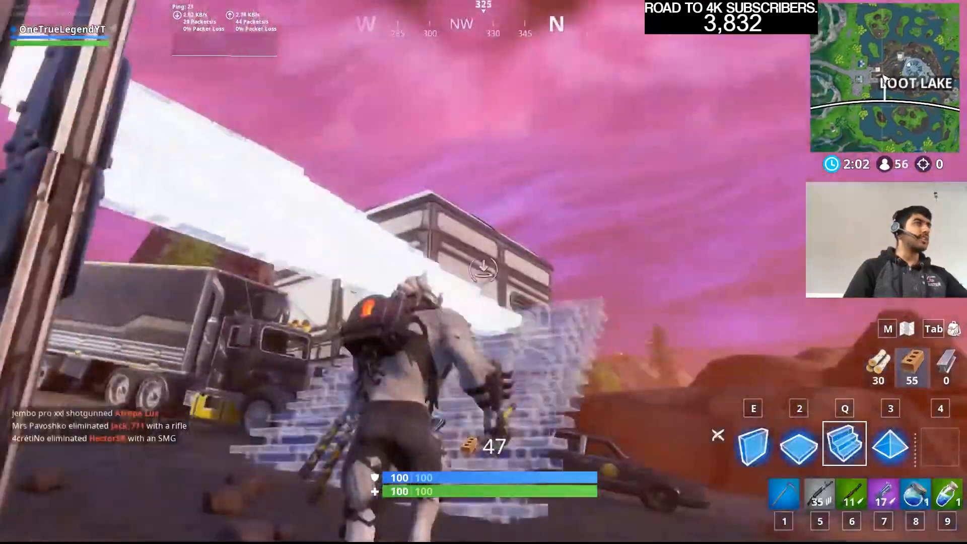
{"action": "key", "text": "w"}
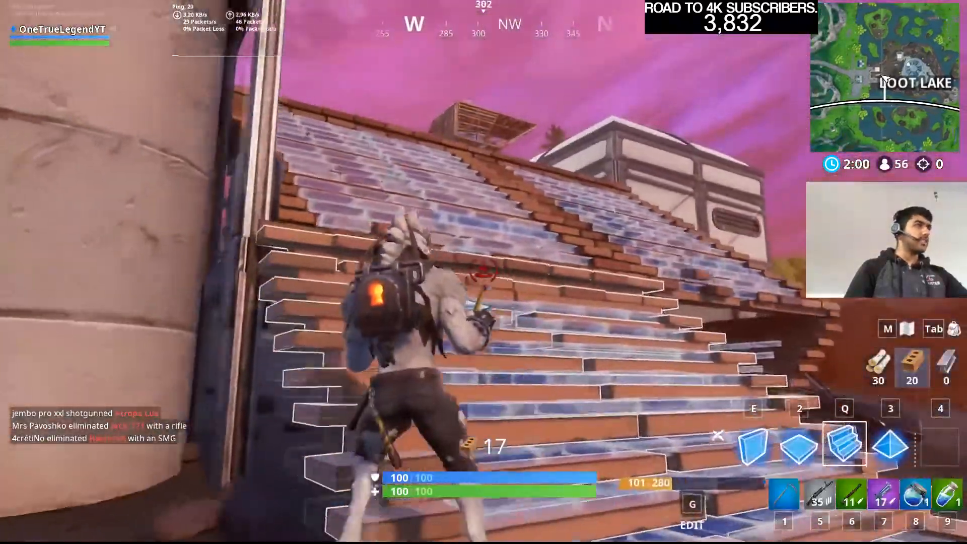
{"action": "left_click", "coordinate": [484, 273]}
{"action": "key", "text": "1"}
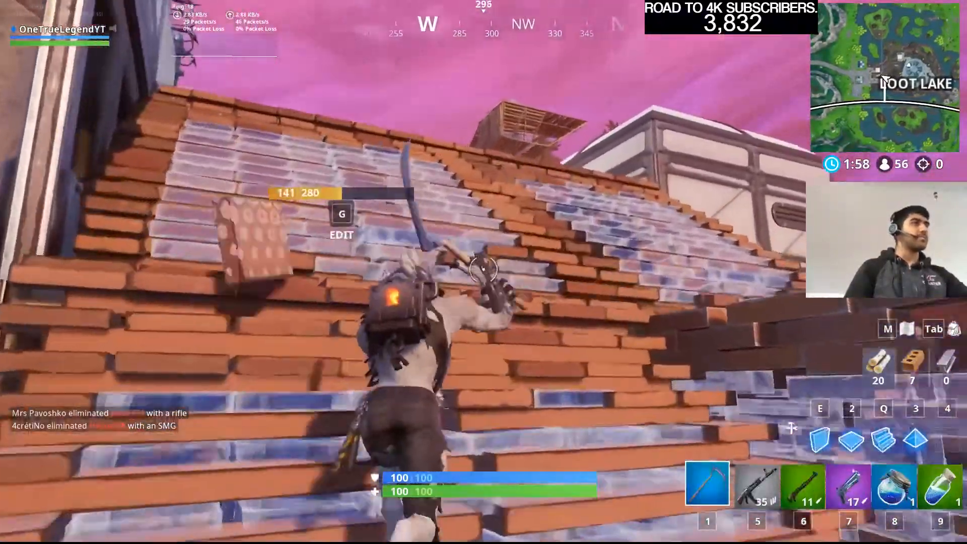
{"action": "key", "text": "5"}
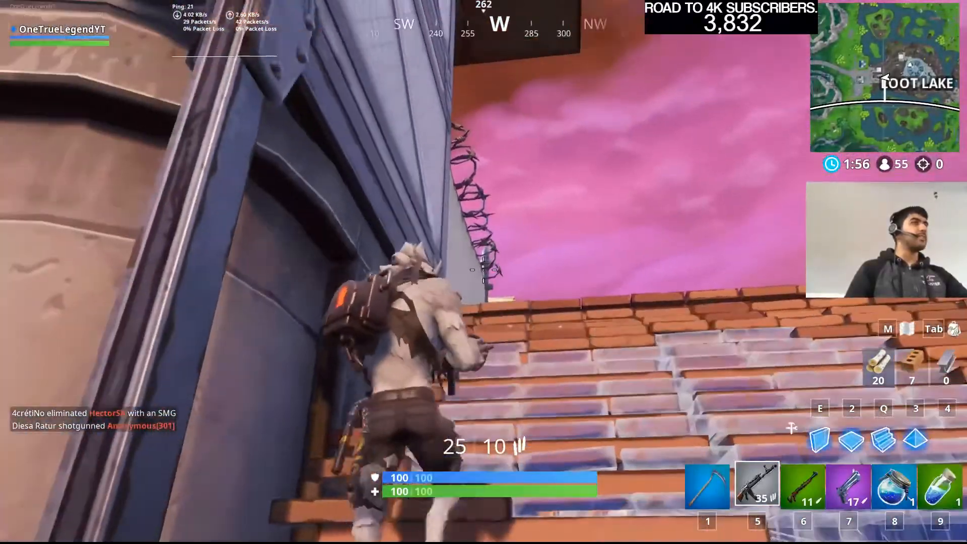
{"action": "key", "text": "w"}
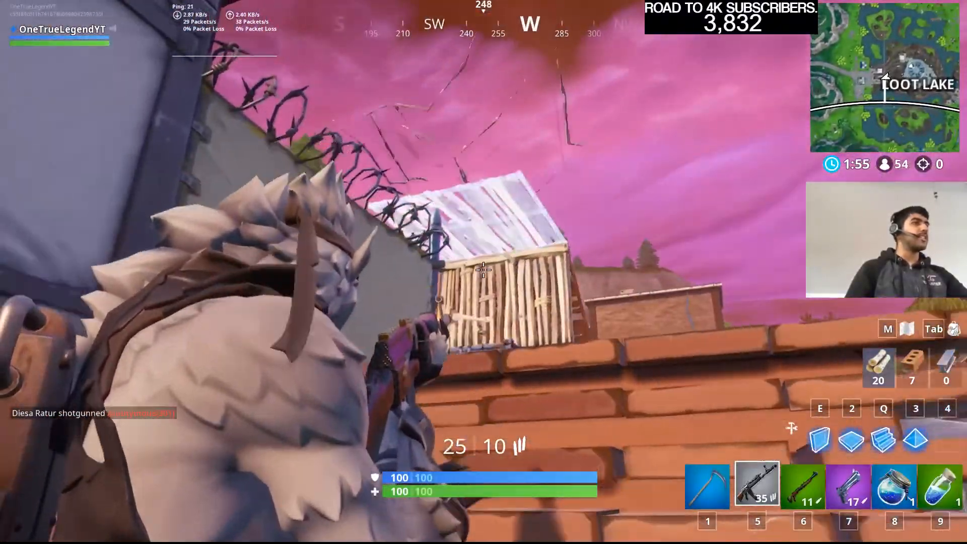
{"action": "left_click", "coordinate": [483, 272]}
{"action": "left_click", "coordinate": [484, 272]}
{"action": "left_click", "coordinate": [484, 272]}
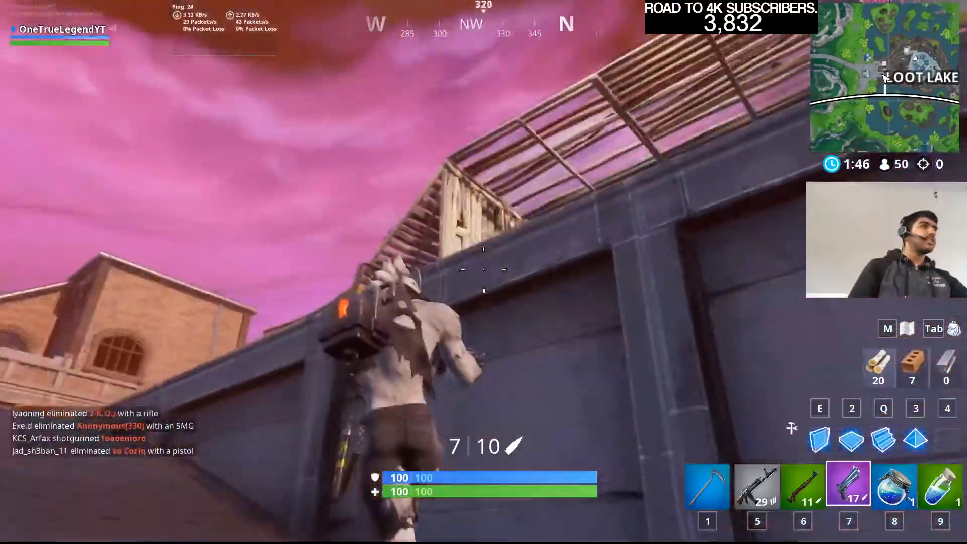
{"action": "left_click", "coordinate": [483, 272]}
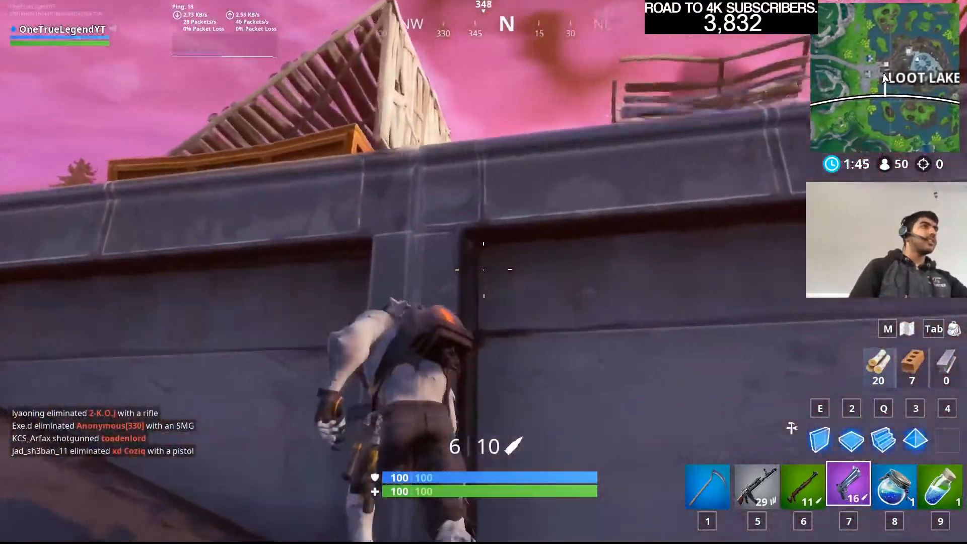